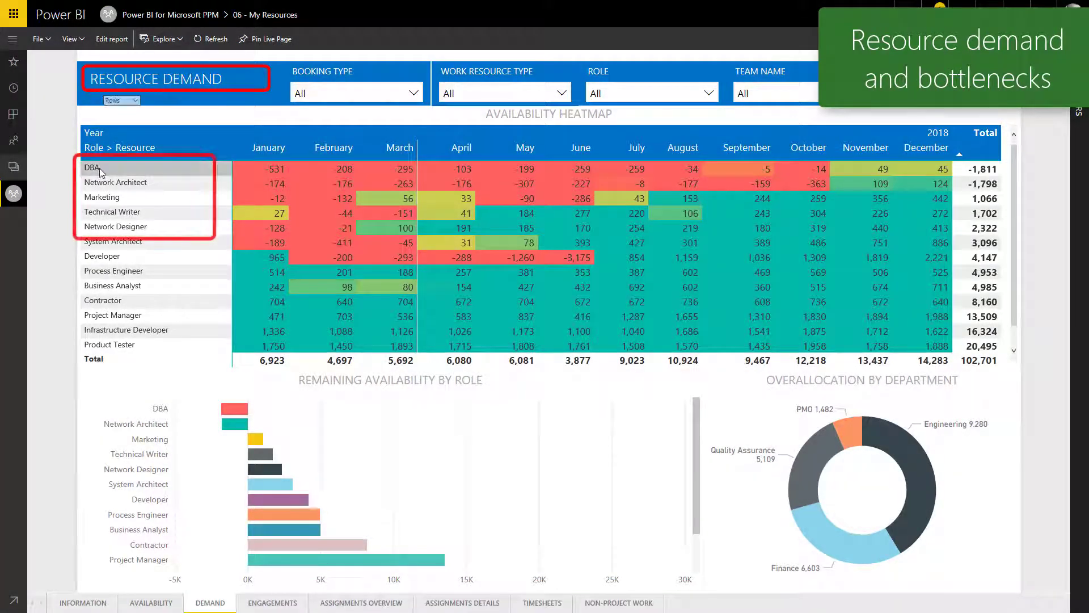
# Drill the heatmap's DBA row down to show each individual DBA resource by month
pyautogui.rightClick(118, 168)
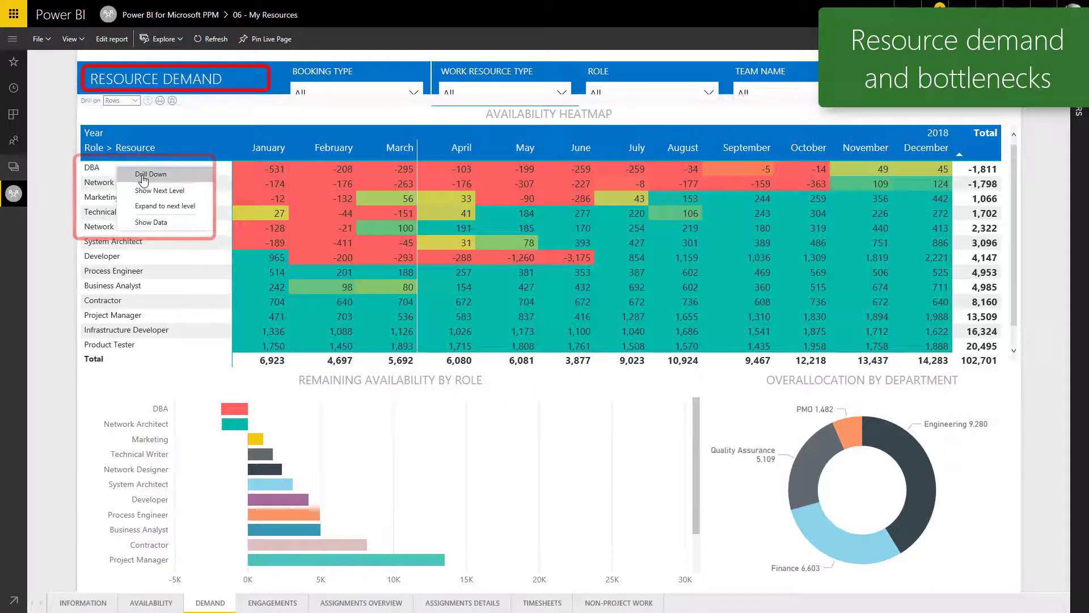
pyautogui.click(143, 176)
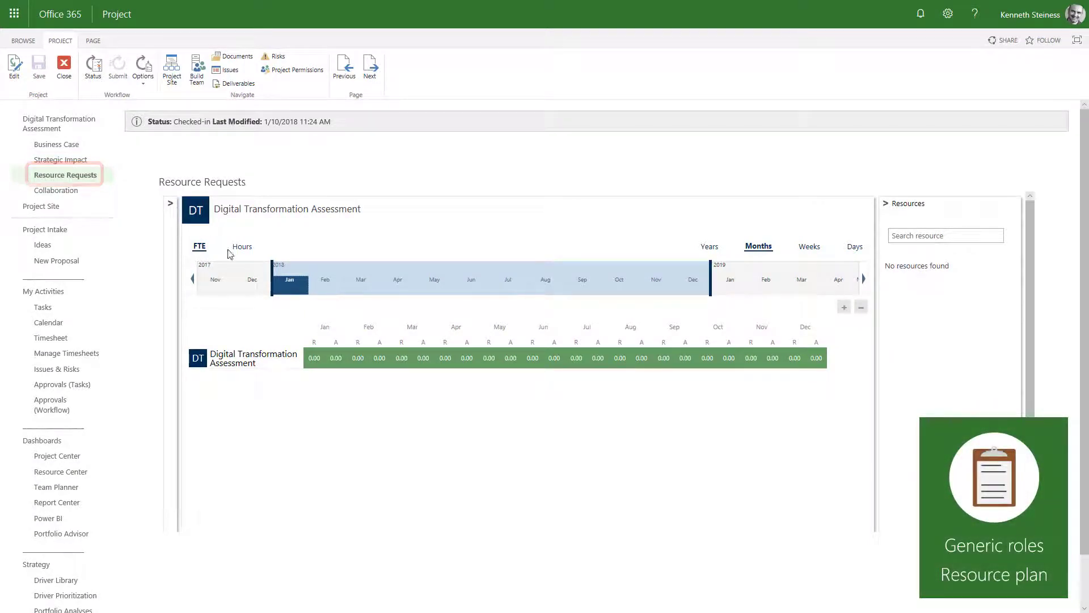
# Narrow the request window to Jul 2018–Jan 2019 and add the DBA role under an 'Infrastructure review' group
pyautogui.moveTo(273, 276); pyautogui.dragTo(511, 290)
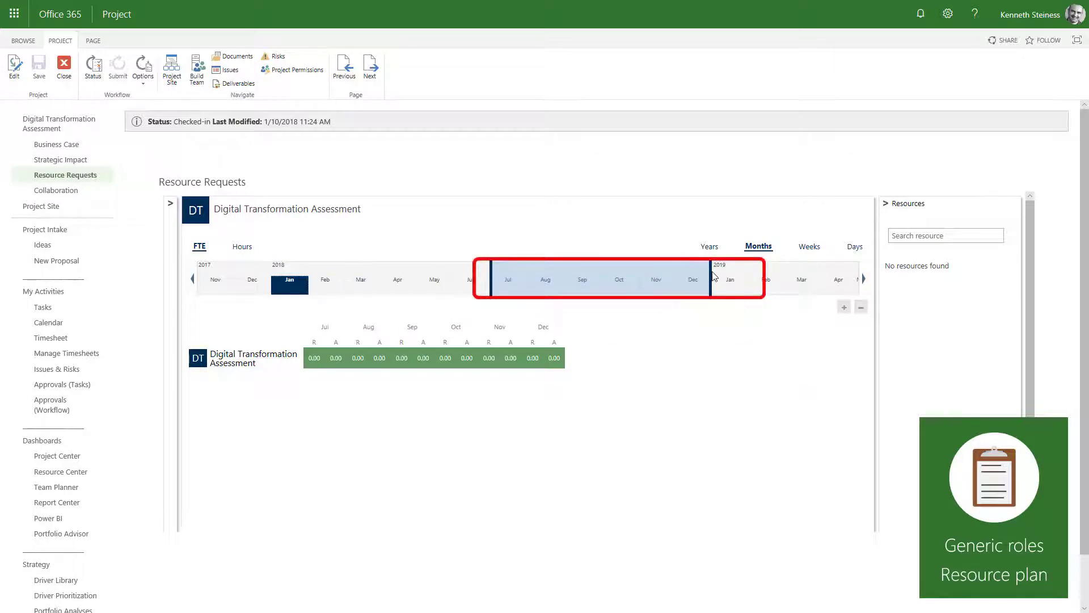
pyautogui.moveTo(713, 277); pyautogui.dragTo(744, 284)
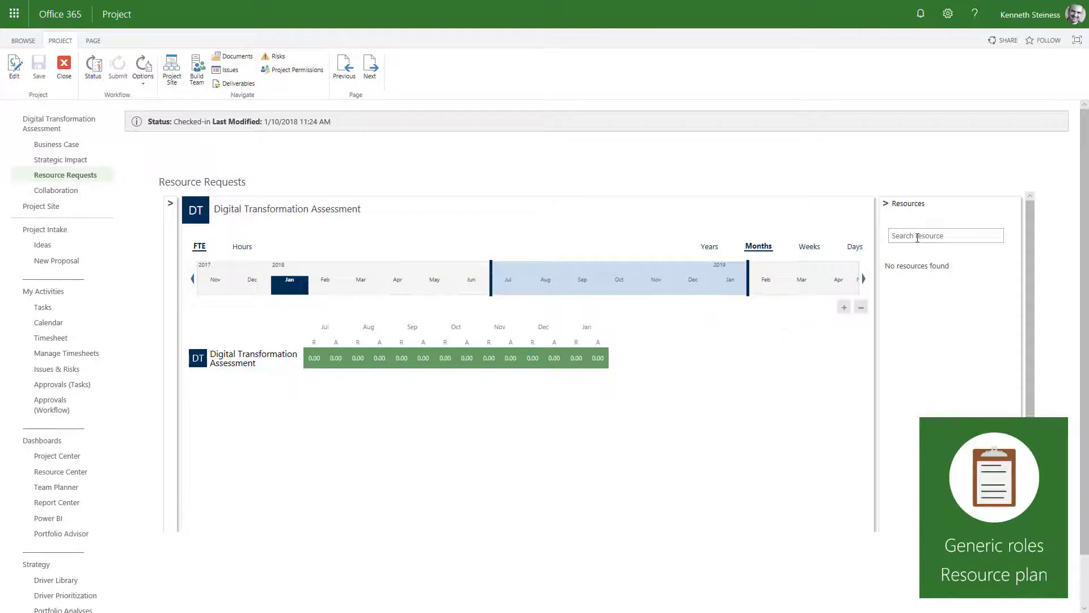
pyautogui.write('DBA')
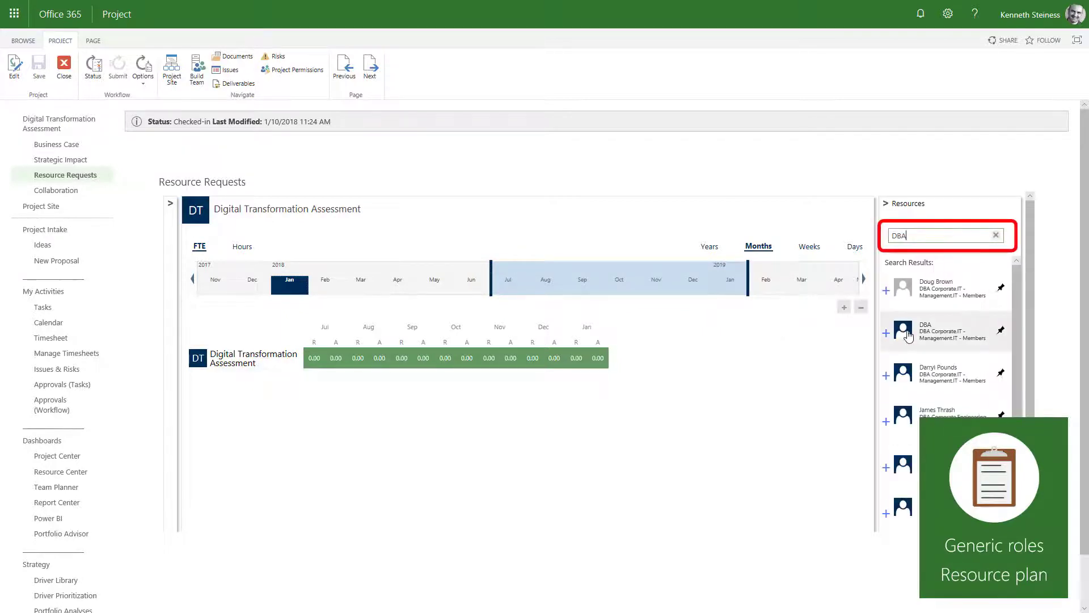
pyautogui.moveTo(931, 332); pyautogui.dragTo(240, 373)
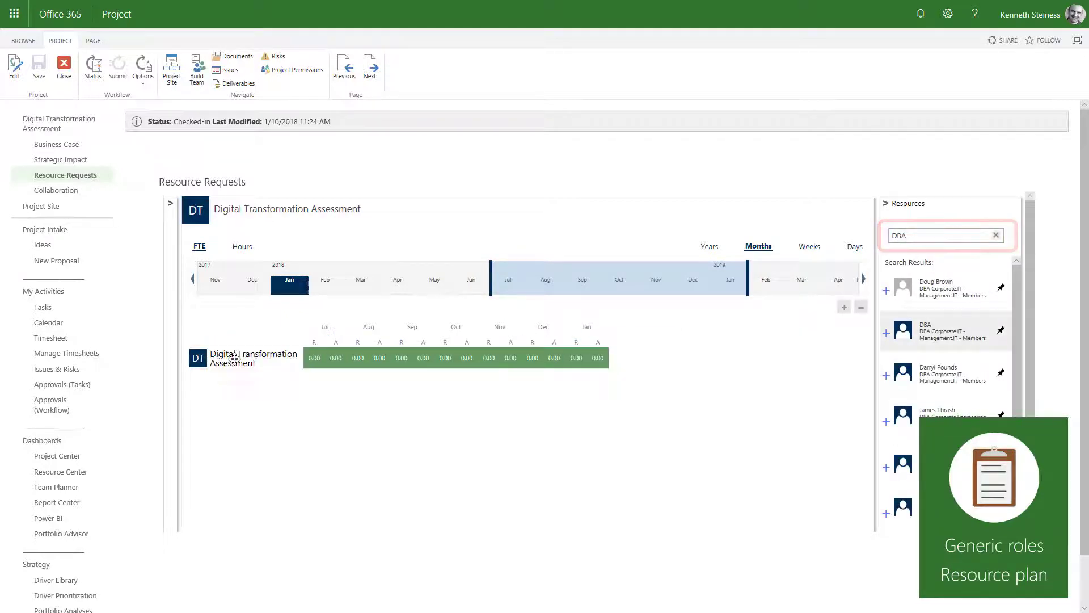
pyautogui.click(241, 373)
pyautogui.write('Infrastructure review')
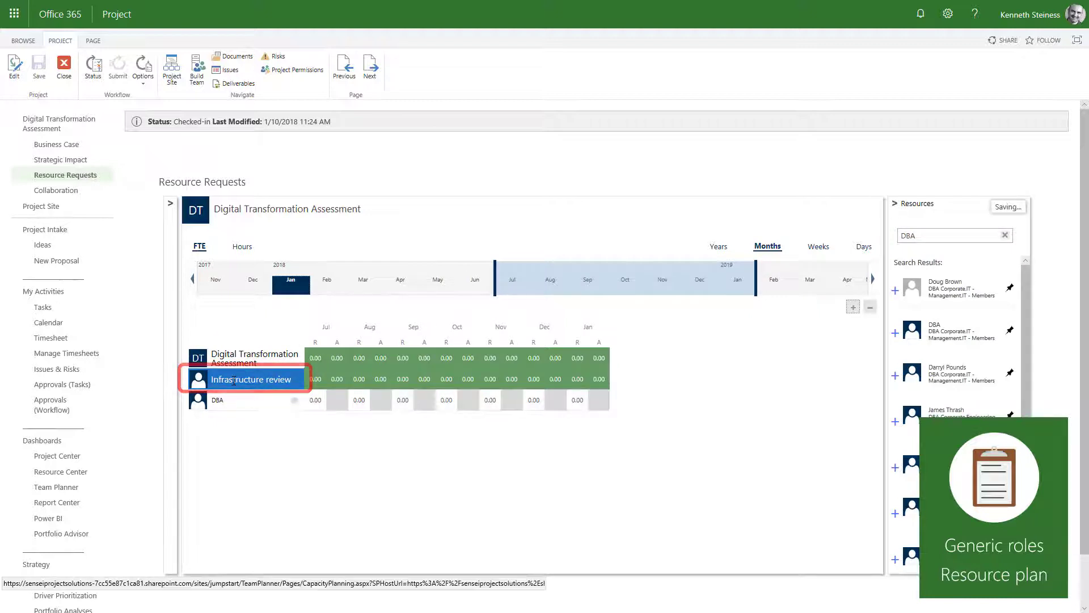
pyautogui.click(370, 326)
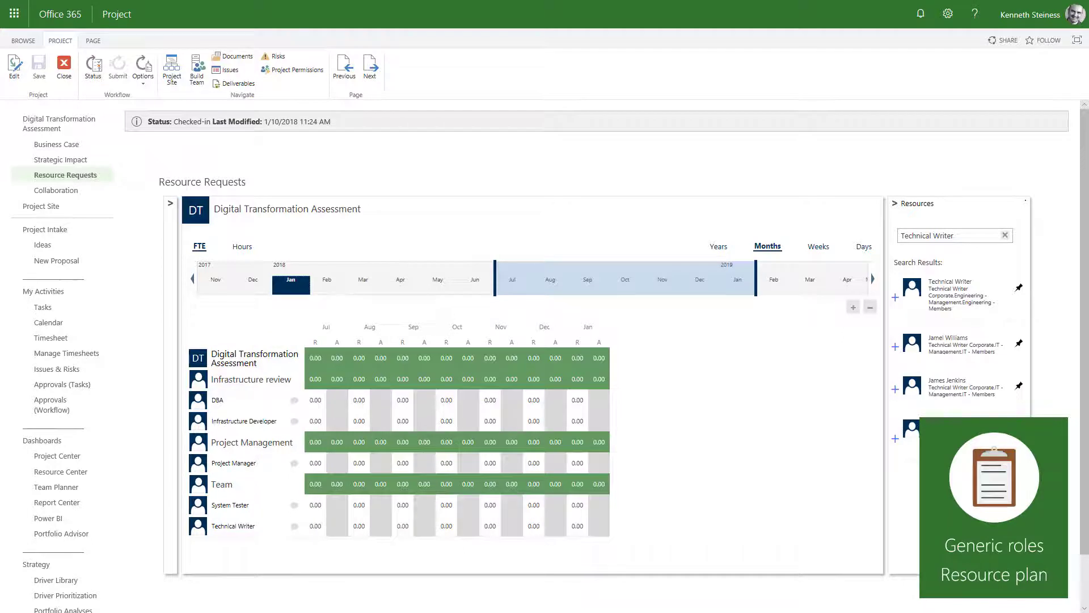
# Request the DBA role at 0.75 FTE for July through September
pyautogui.click(316, 400)
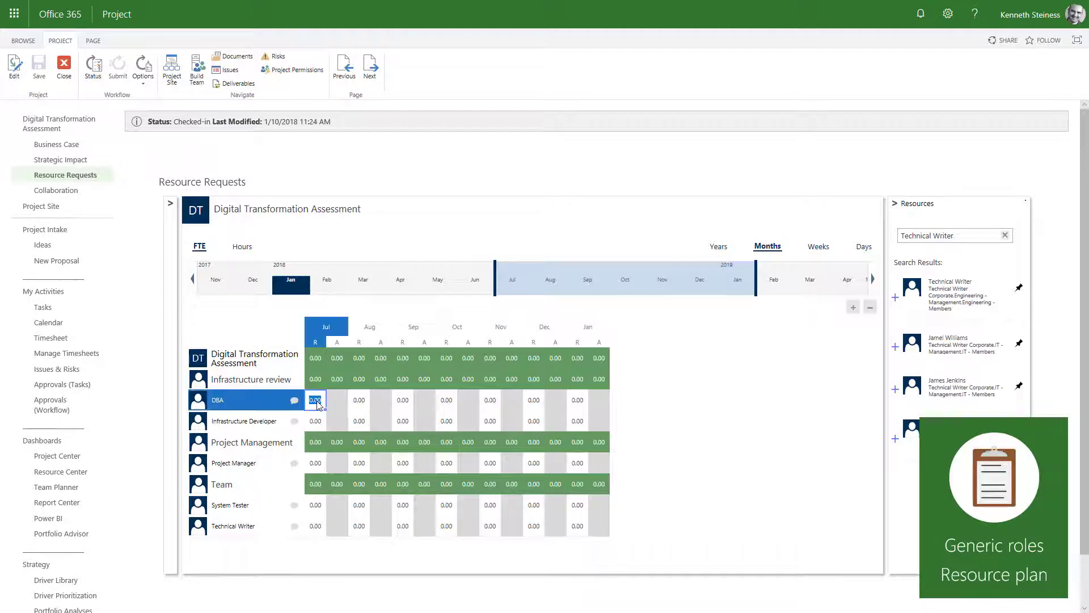
pyautogui.write('1')
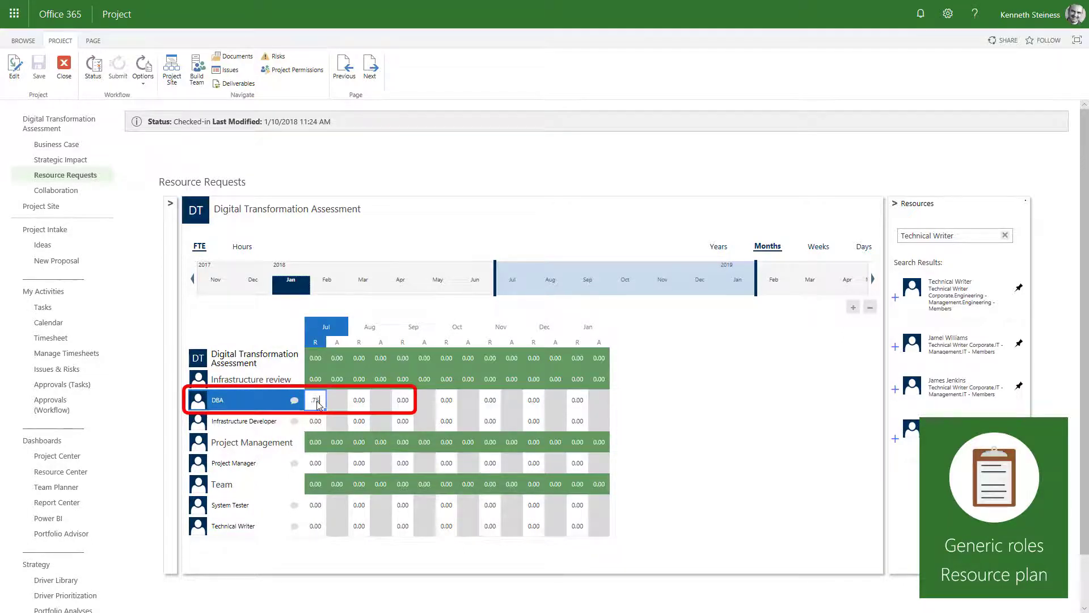
pyautogui.moveTo(328, 414); pyautogui.dragTo(404, 412)
# Request Infrastructure Developer at 0.50 FTE Jul–Jan, commenting that a specific experienced developer is wanted
pyautogui.click(315, 421)
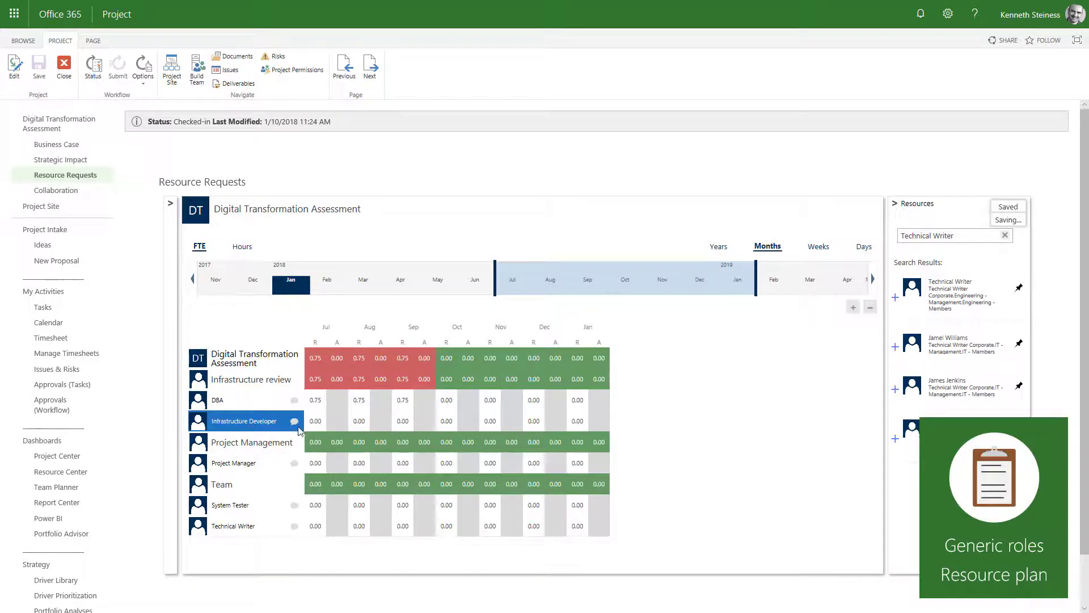
pyautogui.write('.5')
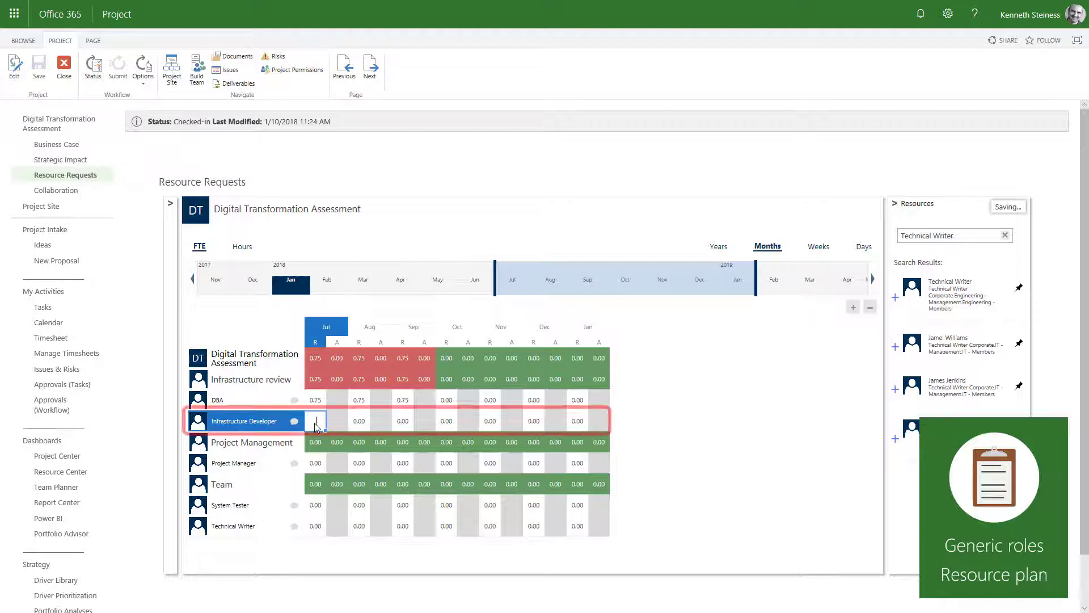
pyautogui.moveTo(328, 432); pyautogui.dragTo(582, 431)
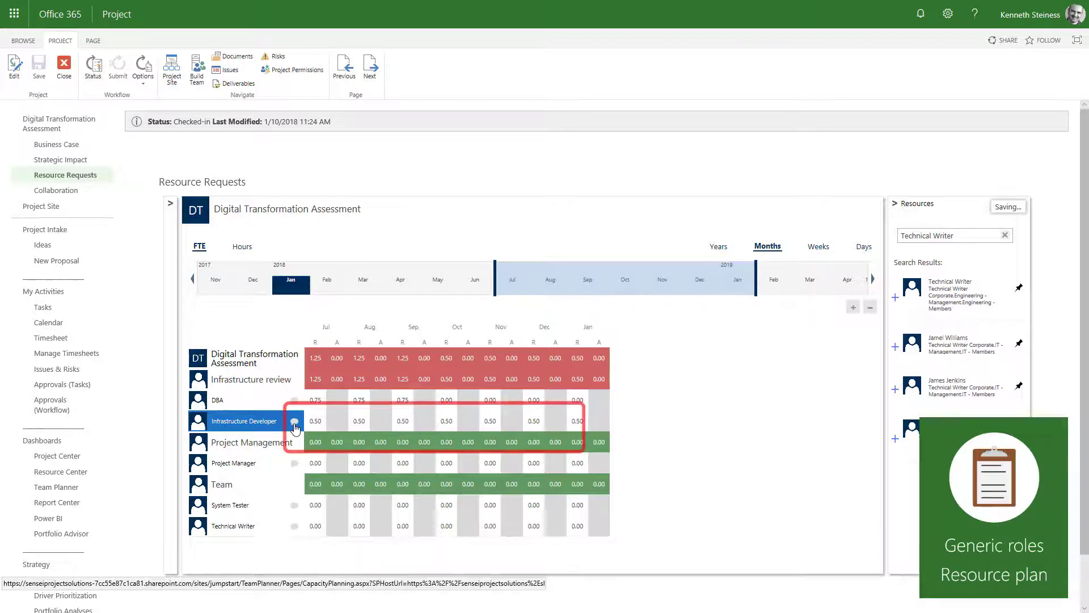
pyautogui.click(295, 430)
pyautogui.write('Can I have Irving for this projec')
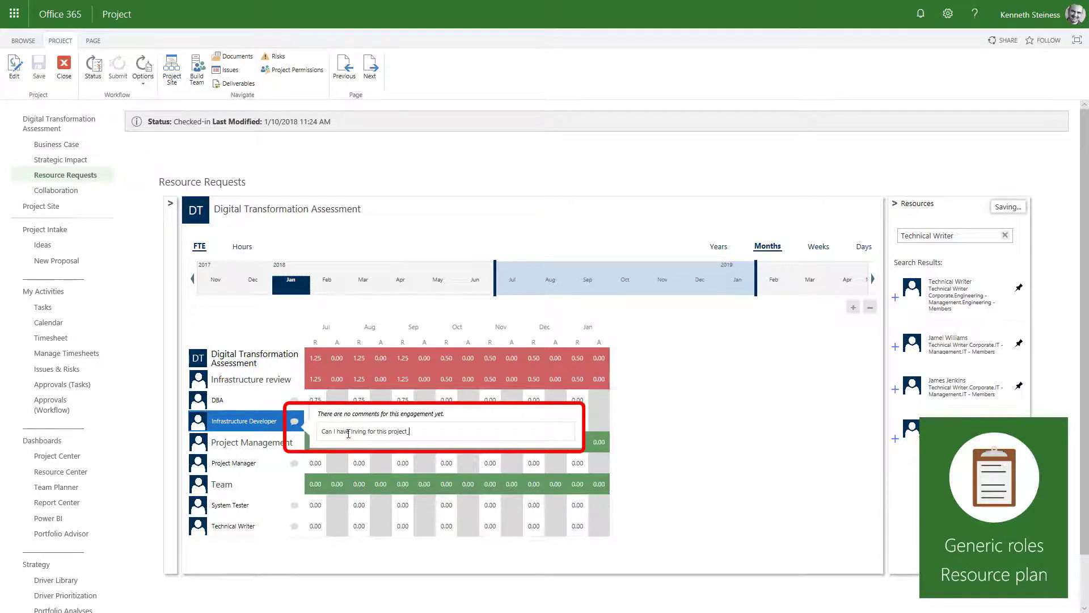
pyautogui.write("t? He's worked on a similar initiative before!")
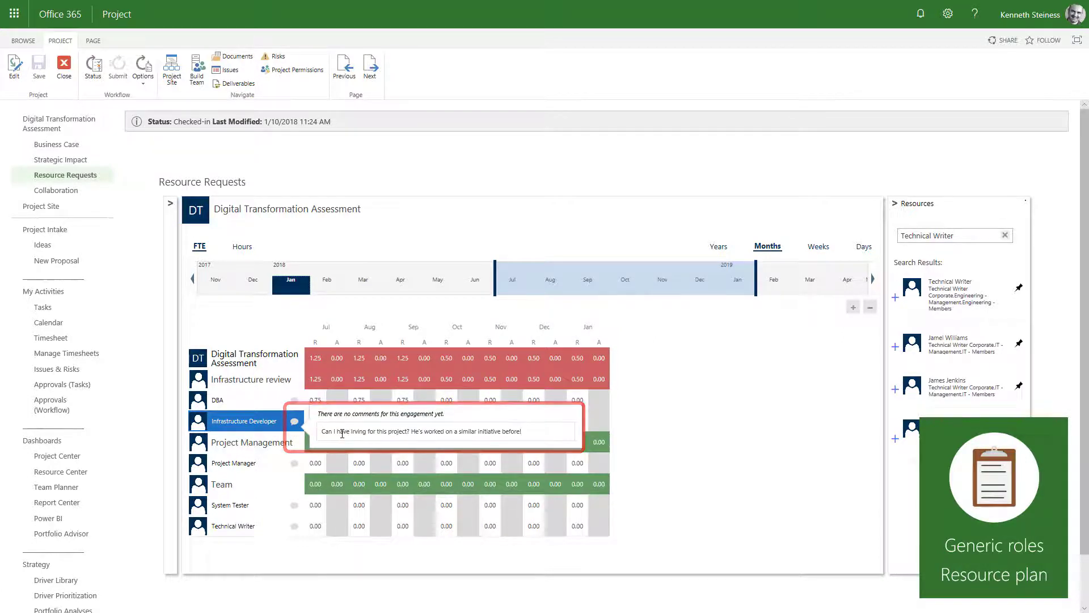
pyautogui.press('Return')
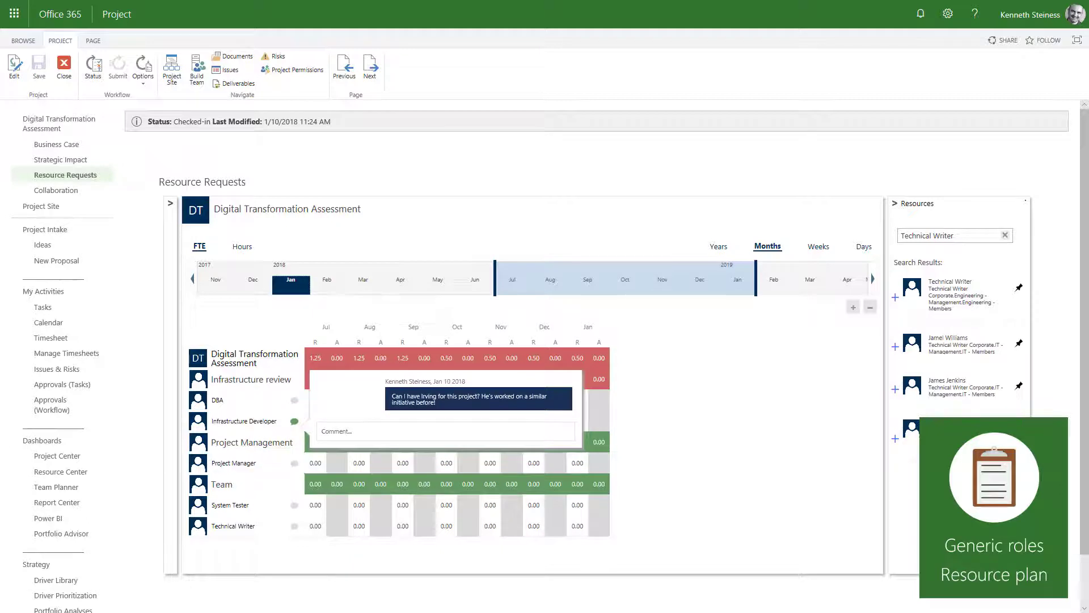
# Set the Project Manager request to 0.25 FTE per month
pyautogui.click(315, 463)
pyautogui.press('BackSpace')
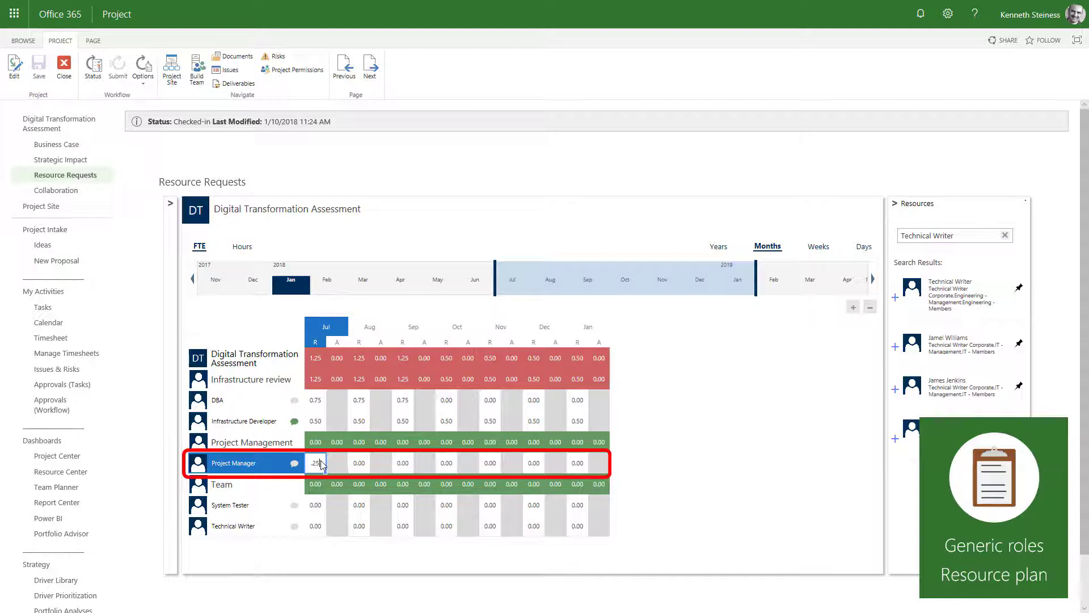
pyautogui.press('Return')
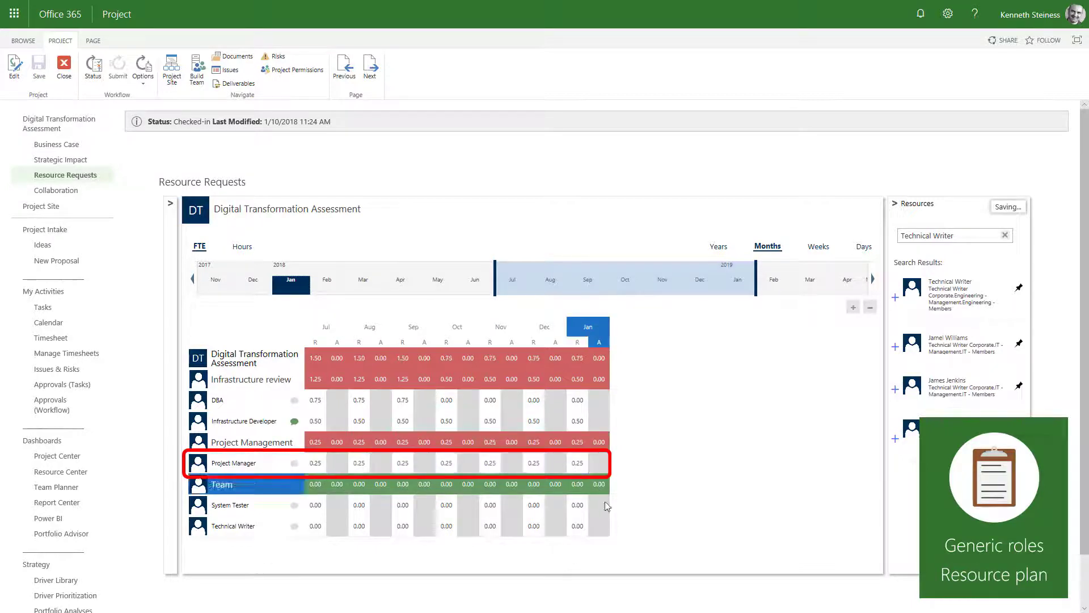
# Request Technical Writer at 0.25 FTE from August through November
pyautogui.click(315, 526)
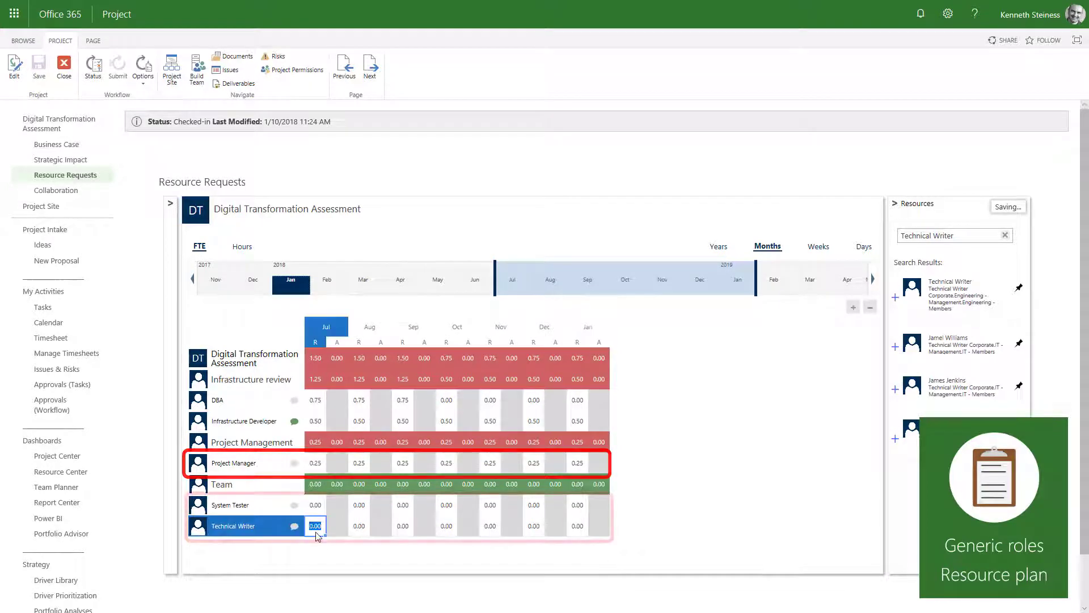
pyautogui.click(352, 532)
pyautogui.press('BackSpace')
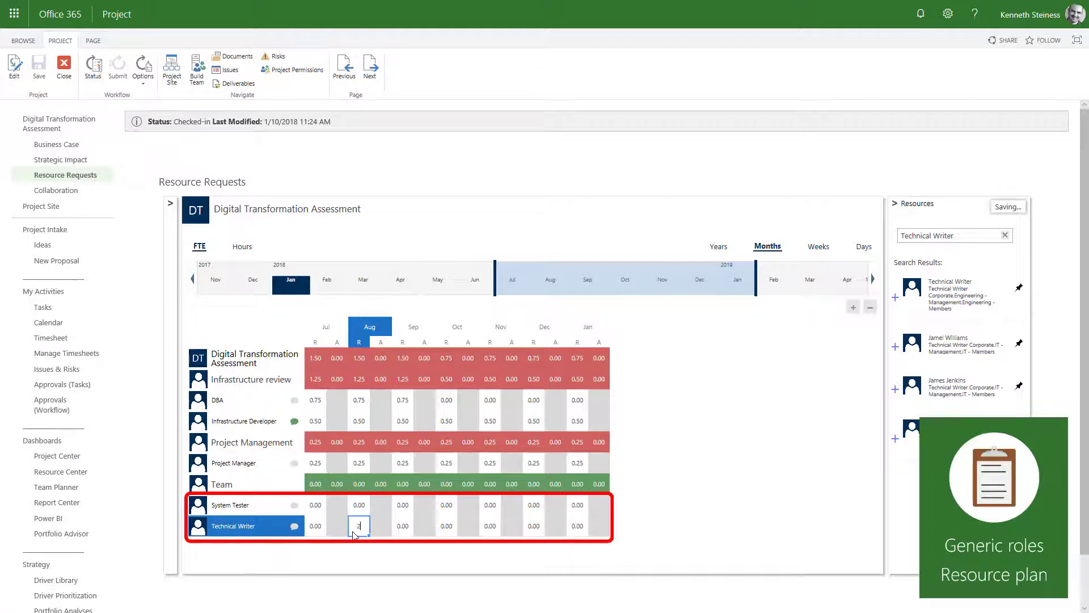
pyautogui.write('.25')
pyautogui.click(492, 505)
pyautogui.moveTo(368, 535); pyautogui.dragTo(577, 507)
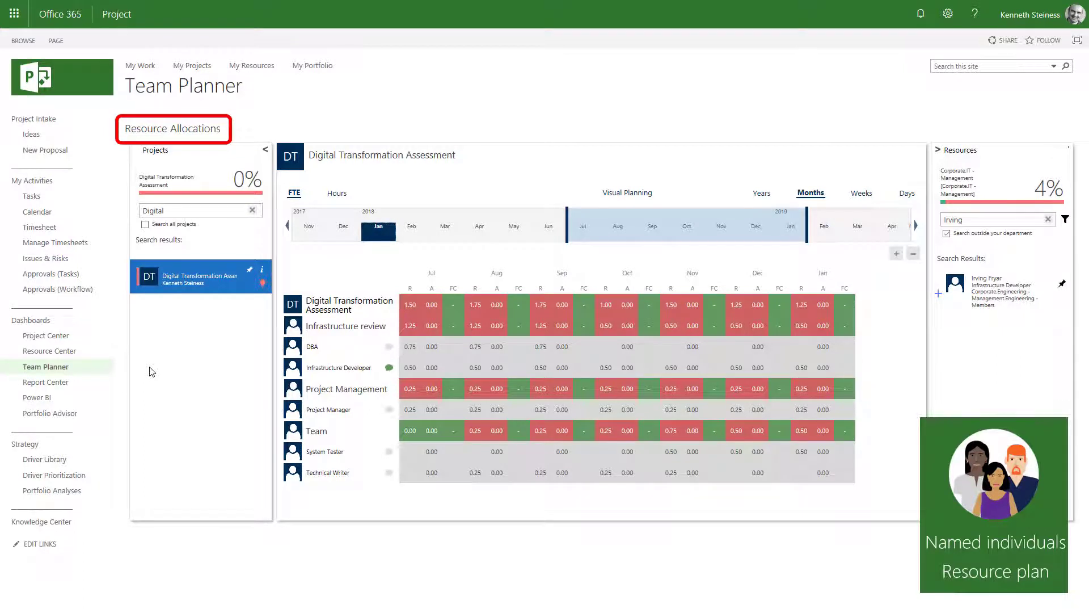
# Read the Infrastructure Developer request comment and cut the developer's July AA Tenant Renewal R200 allocation to 0.25
pyautogui.click(336, 367)
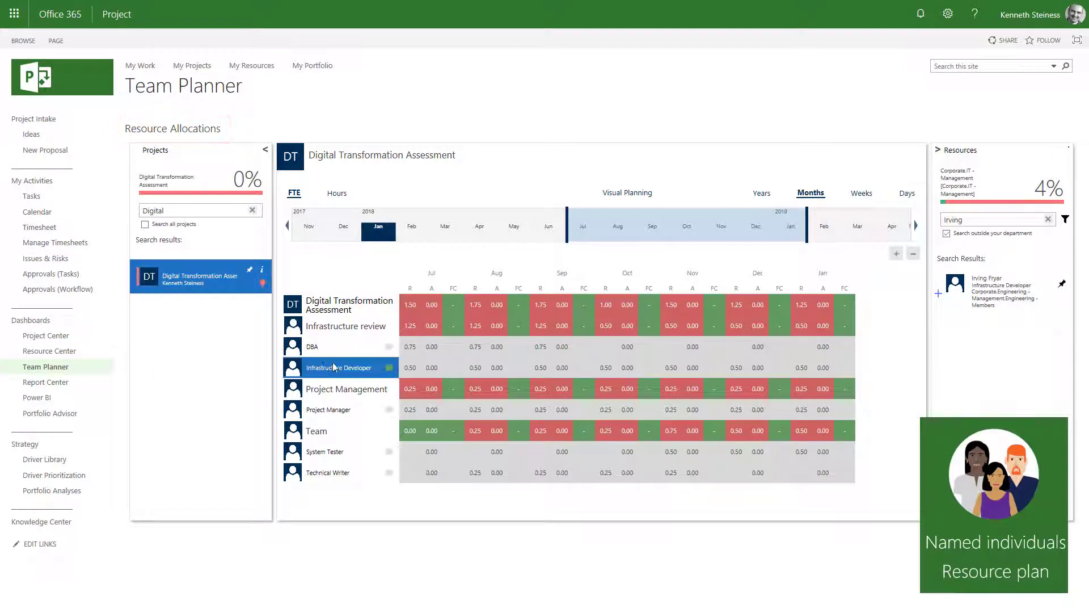
pyautogui.click(389, 369)
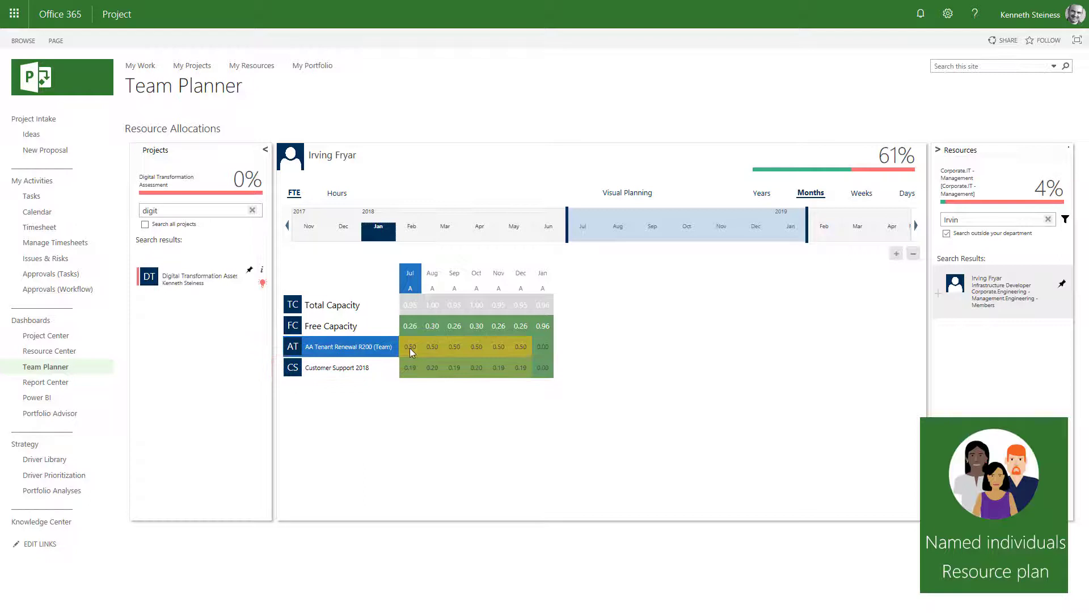
pyautogui.click(409, 347)
pyautogui.write('.2')
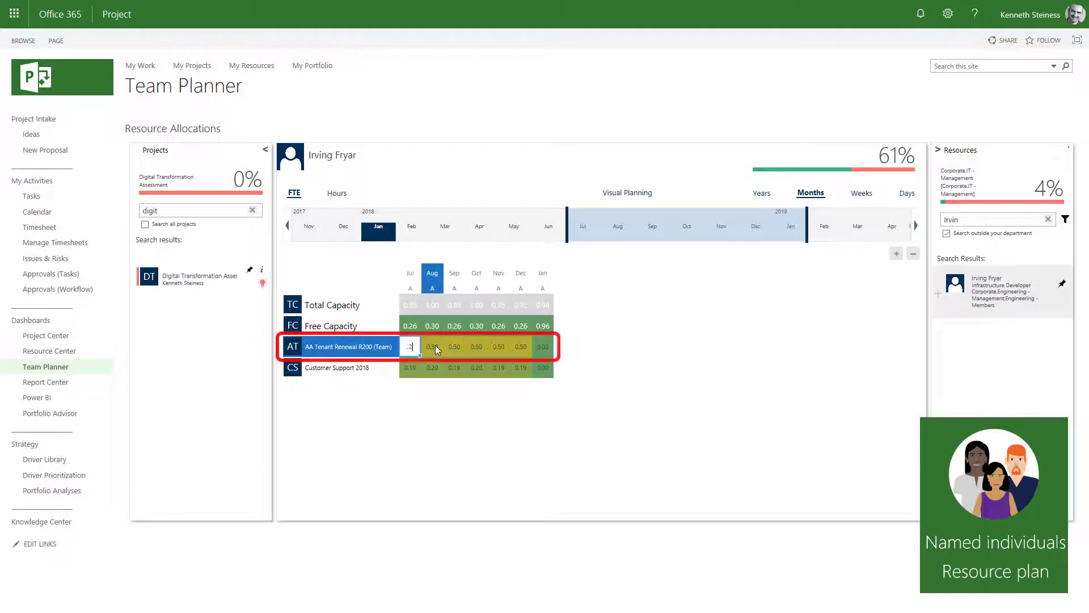
pyautogui.write('5')
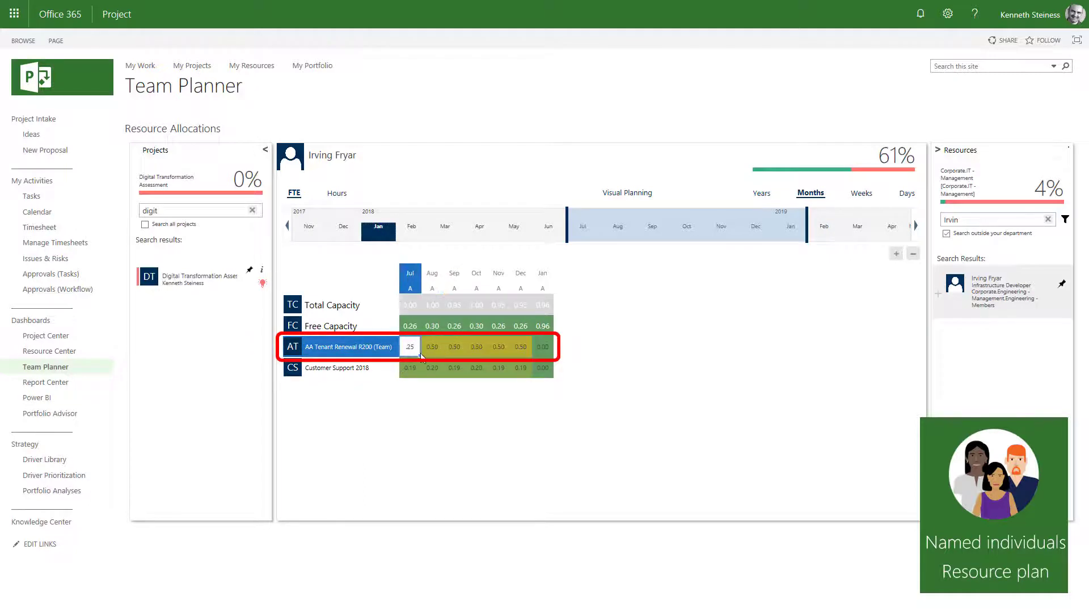
pyautogui.press('Return')
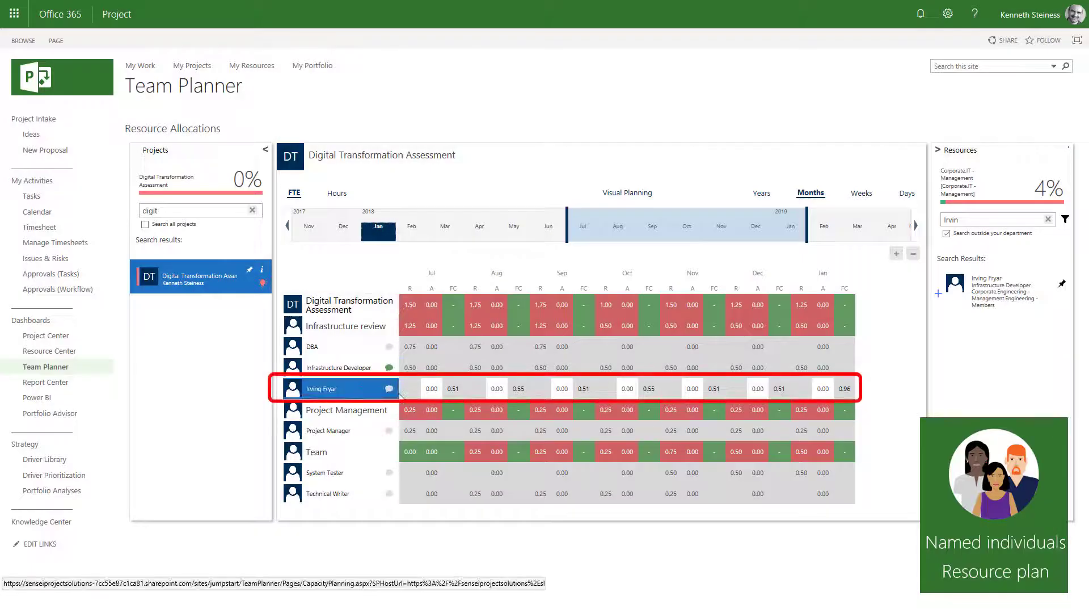
# Allocate the developer to this project at 0.50 per month
pyautogui.click(433, 391)
pyautogui.write('.5')
pyautogui.press('Return')
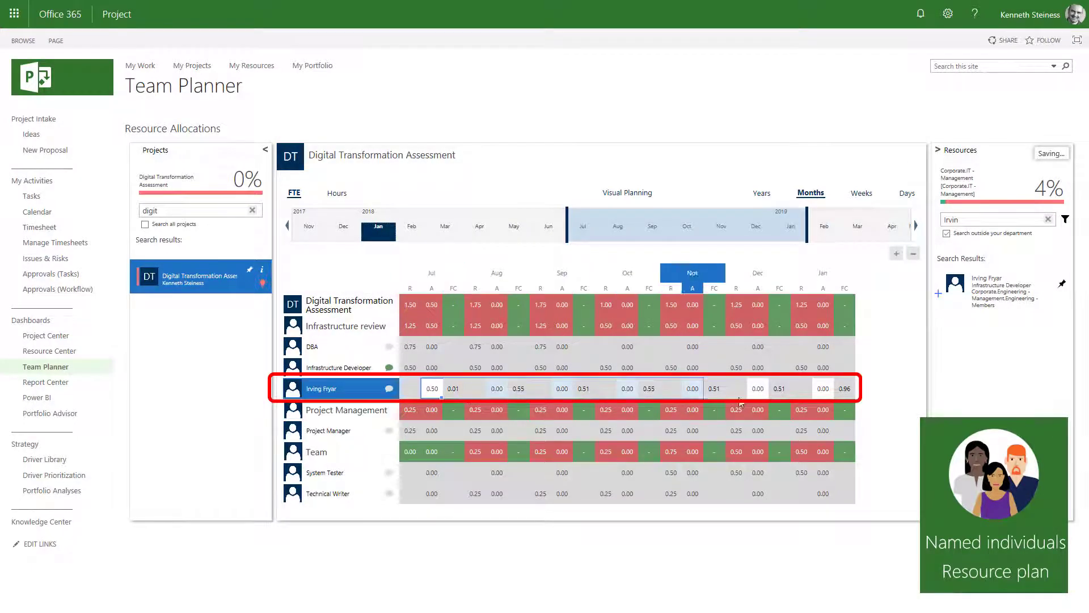
# Find a named DBA and a project manager in Resources and assign them to the DBA and Project Manager requests
pyautogui.doubleClick(998, 220)
pyautogui.write('Dough')
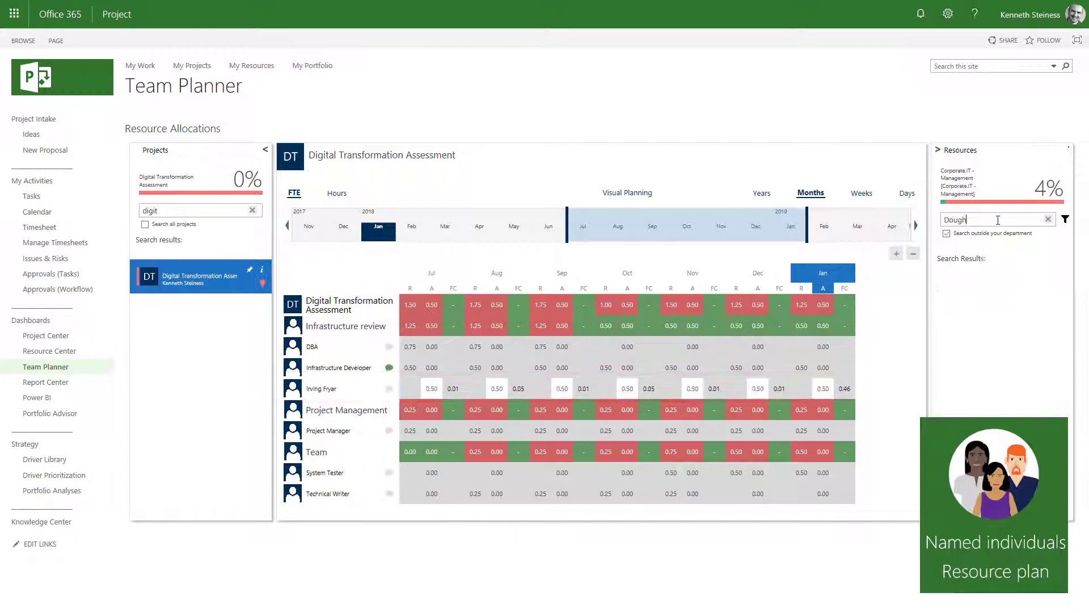
pyautogui.press('BackSpace')
pyautogui.write('Brown')
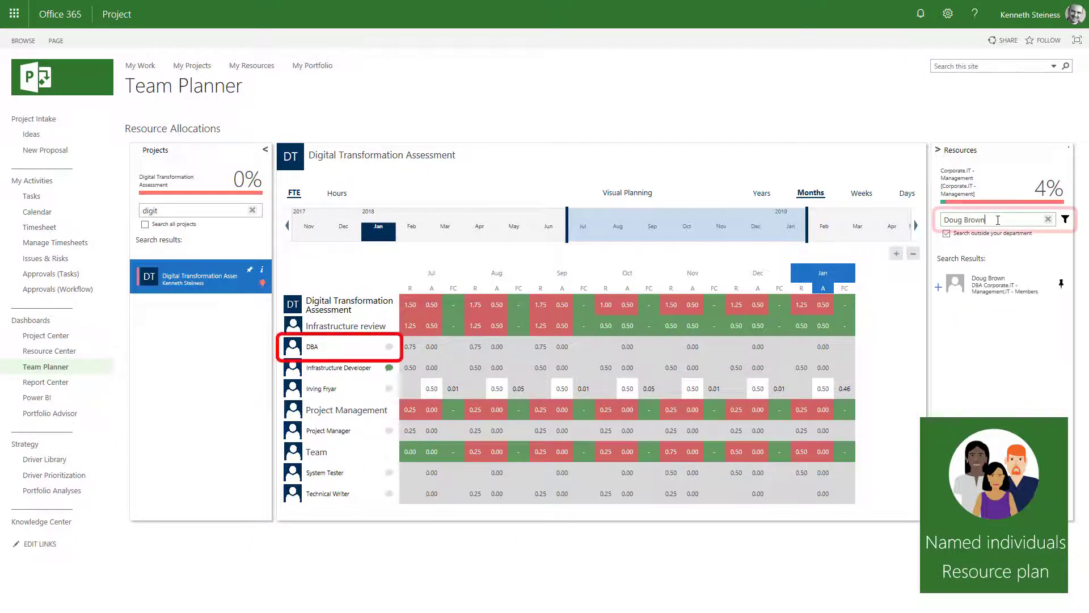
pyautogui.moveTo(955, 283); pyautogui.dragTo(326, 328)
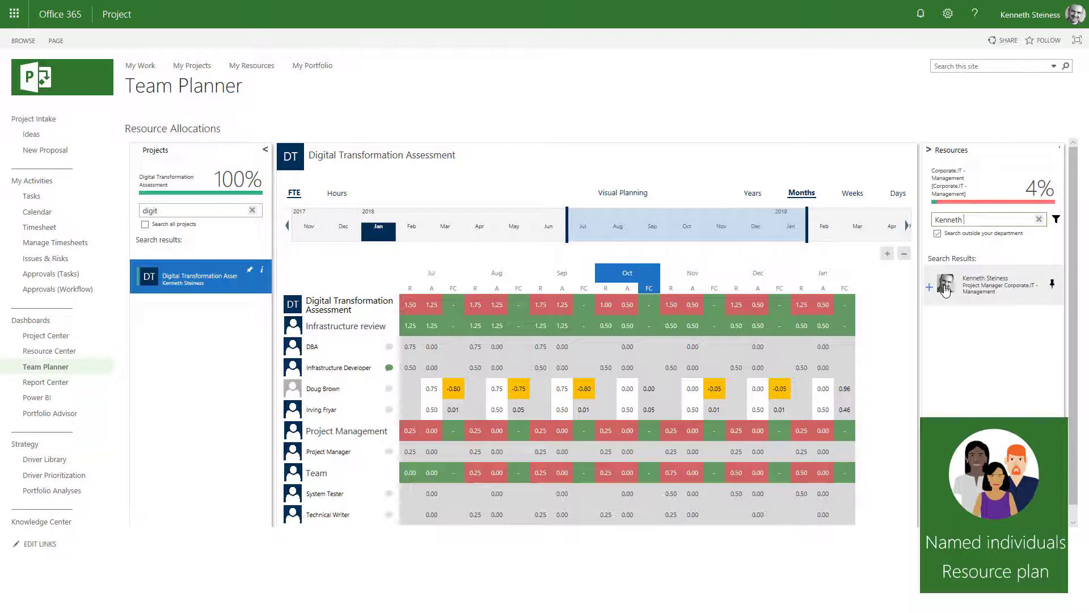
pyautogui.moveTo(947, 284); pyautogui.dragTo(345, 452)
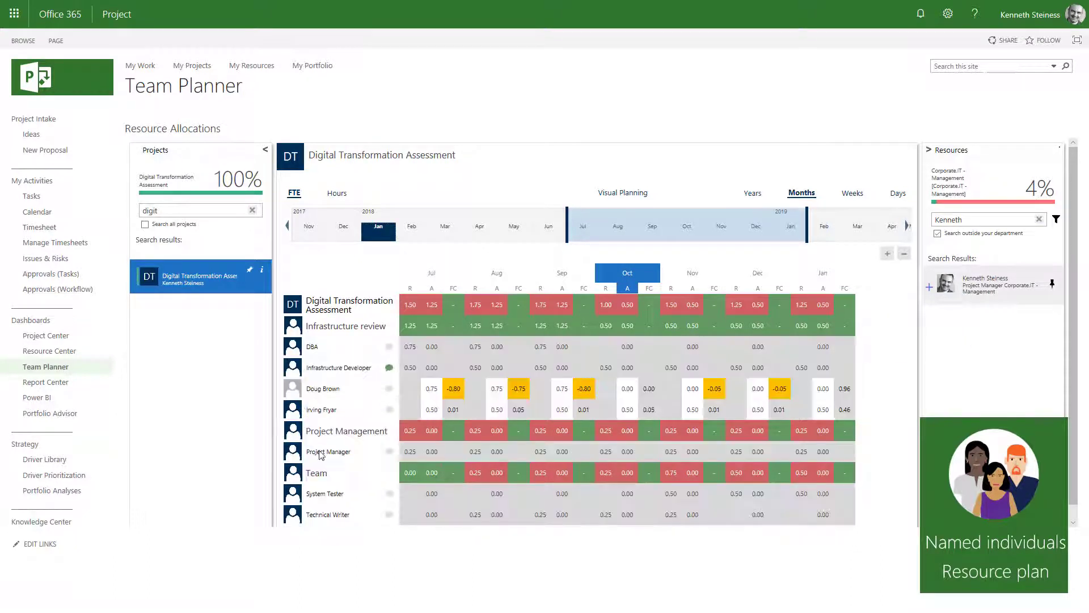